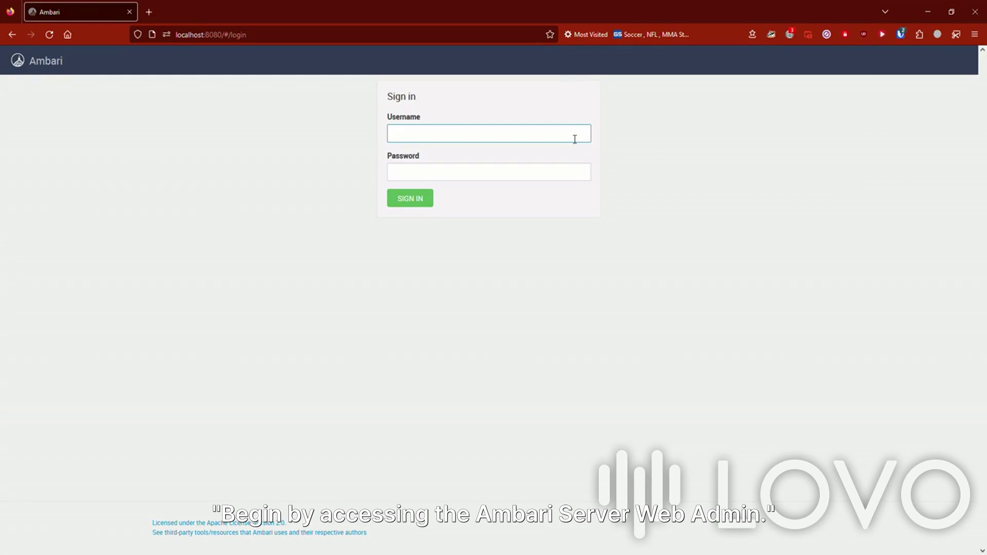
# - Sign in to Ambari with the administrator account
pyautogui.press('Tab')
pyautogui.write('admi')
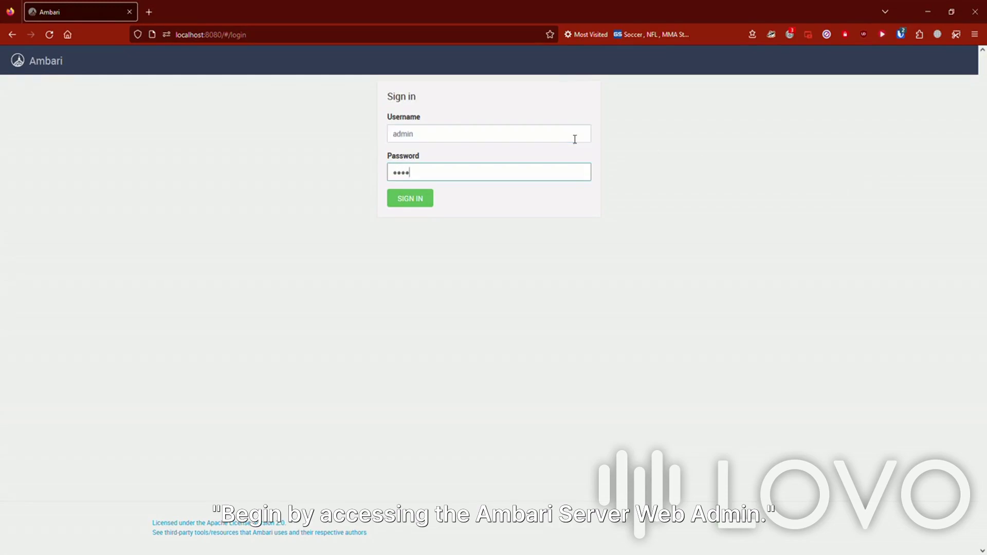
pyautogui.write('n')
pyautogui.press('Return')
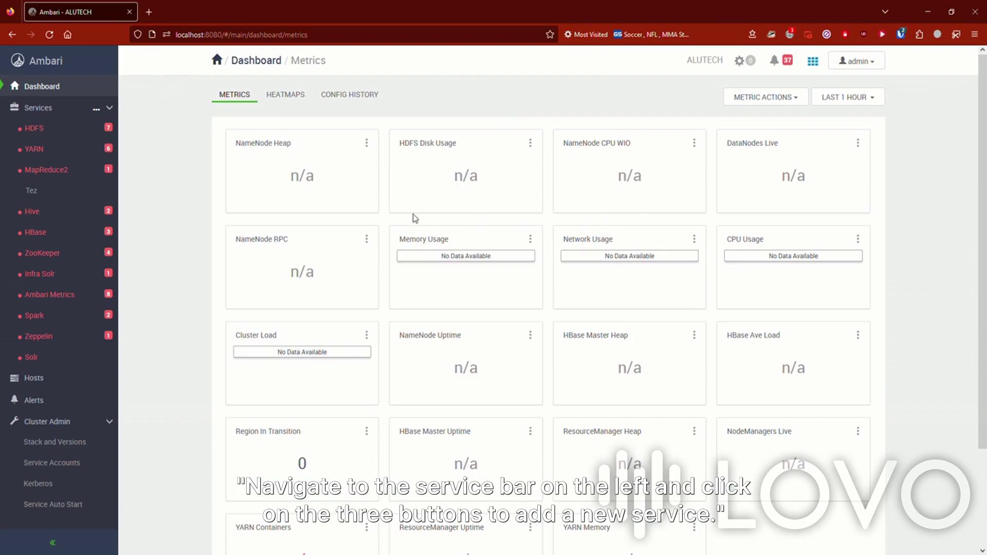
# - Start the Add Service Wizard with NIFI selected and continue to Assign Masters
pyautogui.click(97, 110)
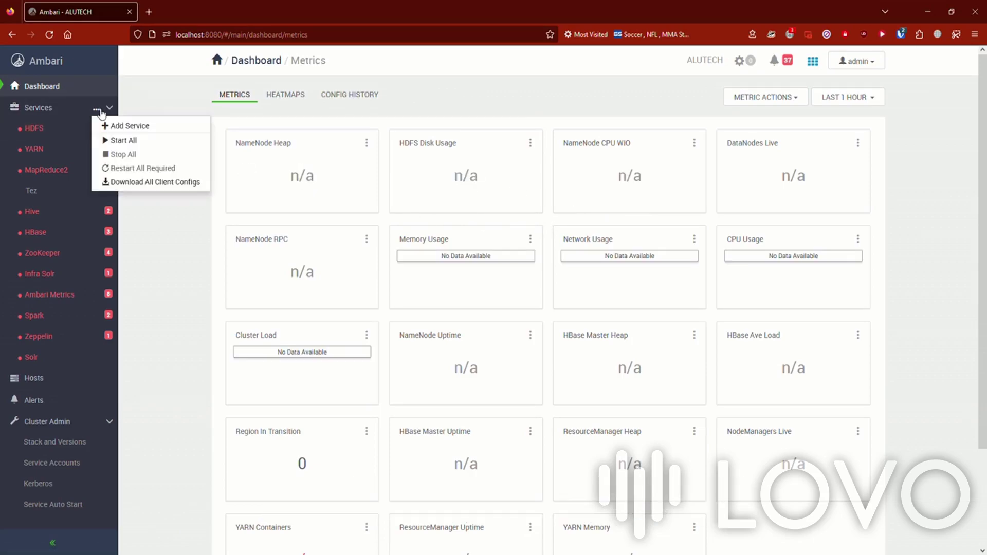
pyautogui.click(138, 127)
pyautogui.scroll(-3, 464, 220)
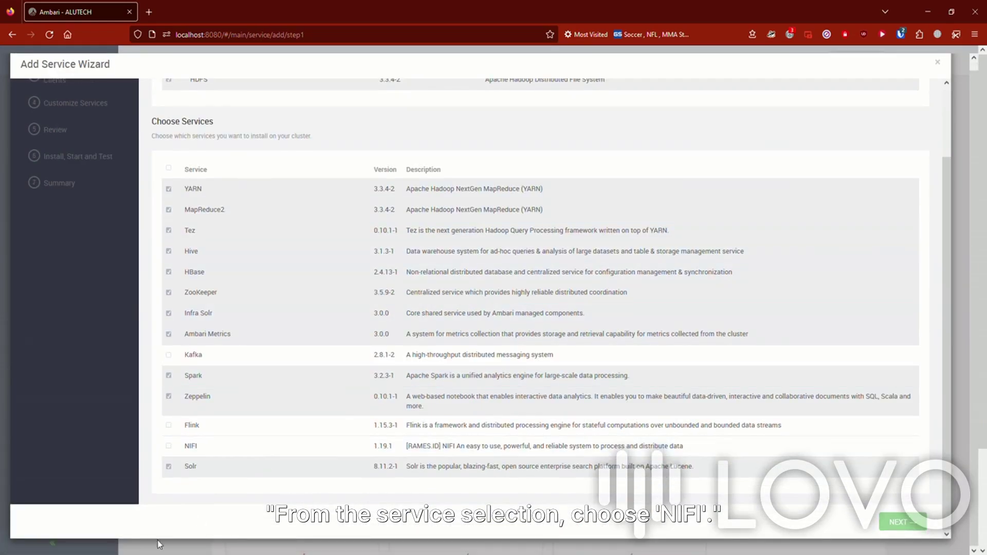
pyautogui.click(169, 446)
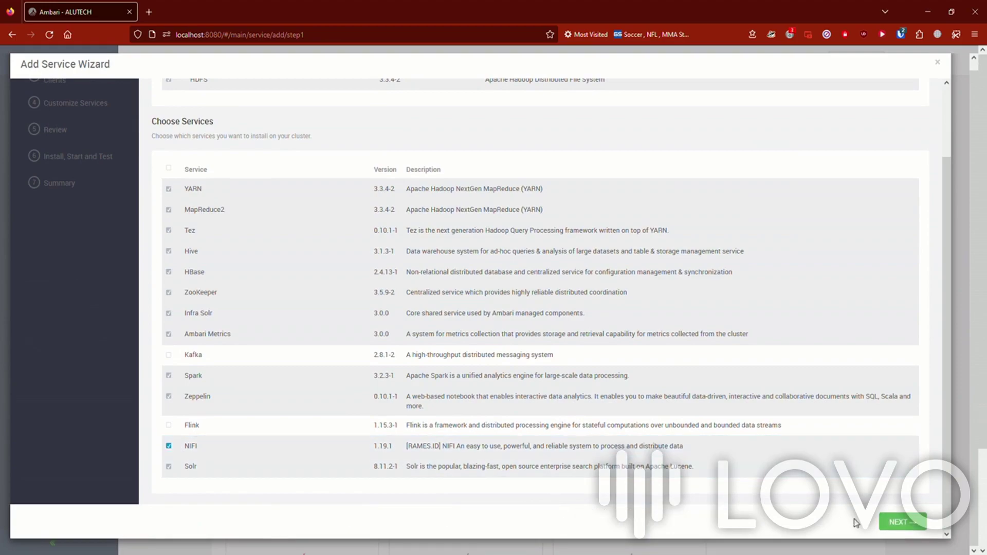
pyautogui.click(903, 521)
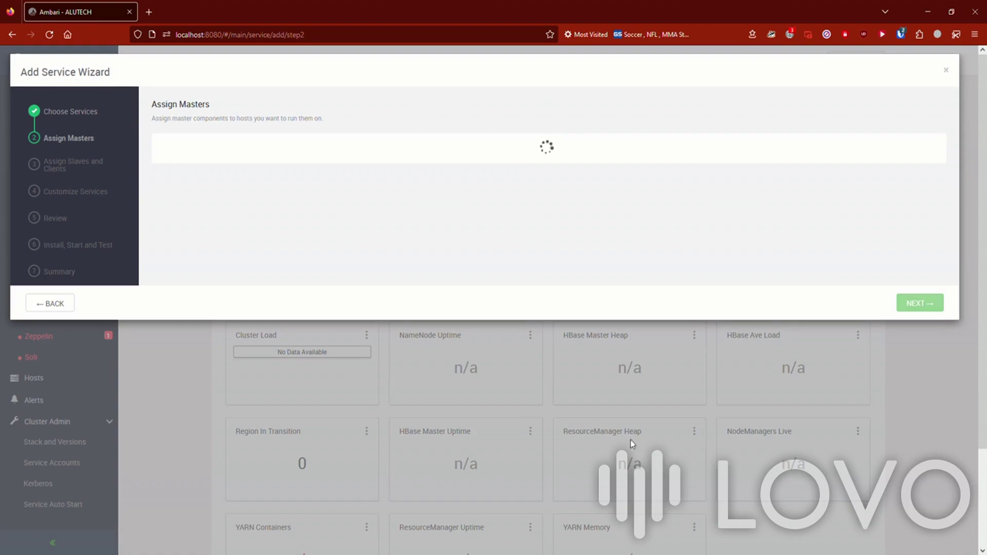
# - Assign the NIFI master to rdl-e01.rames.id and deploy NIFI from the Review step
pyautogui.scroll(-5, 328, 265)
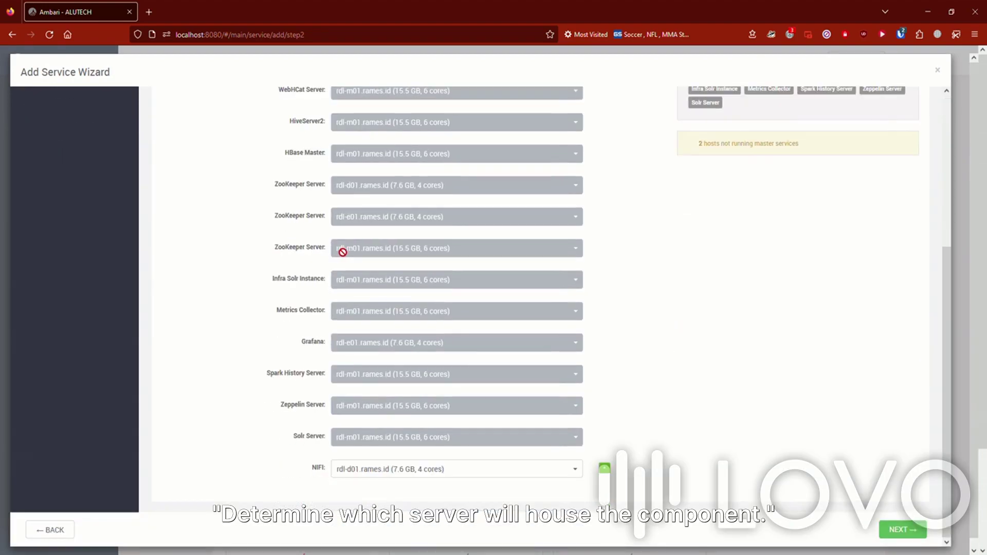
pyautogui.click(470, 462)
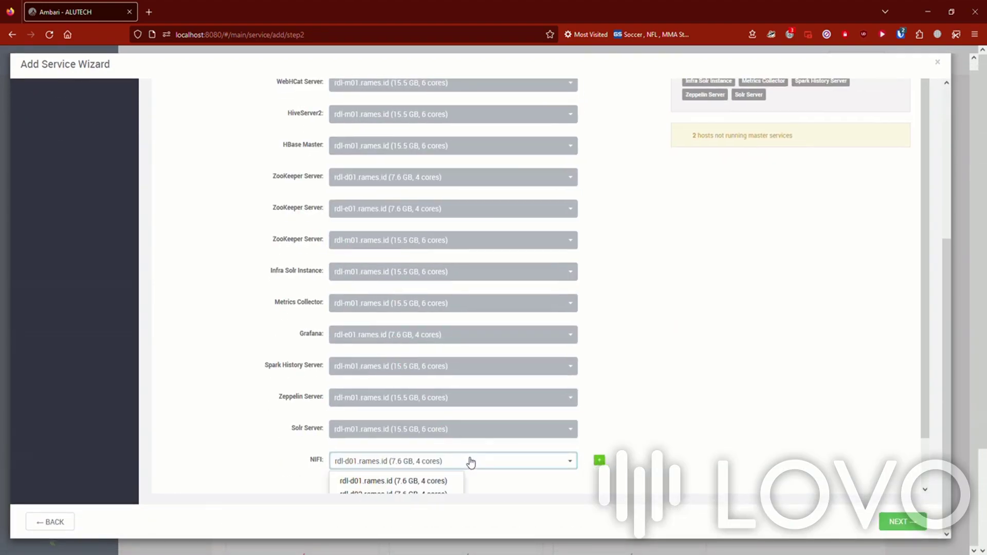
pyautogui.scroll(-2, 469, 436)
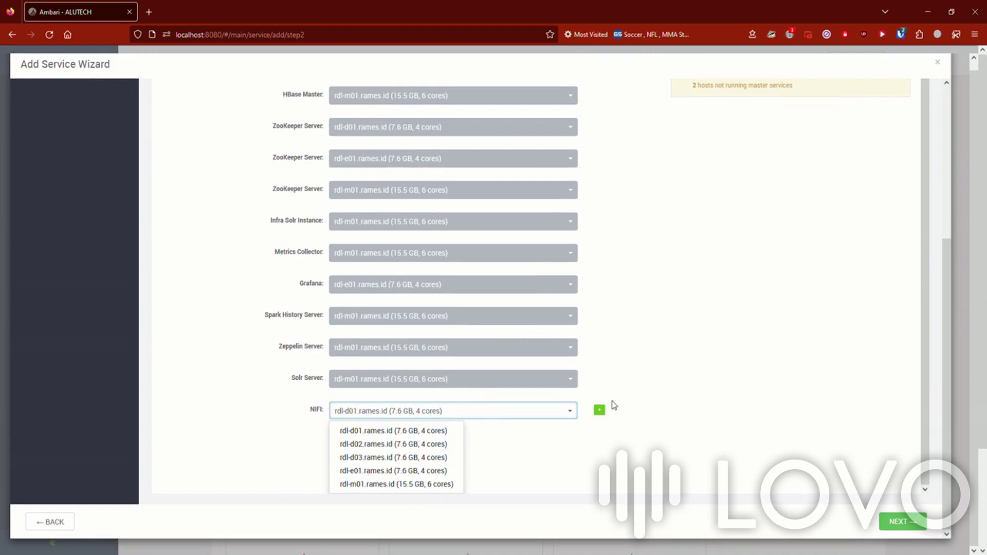
pyautogui.click(410, 471)
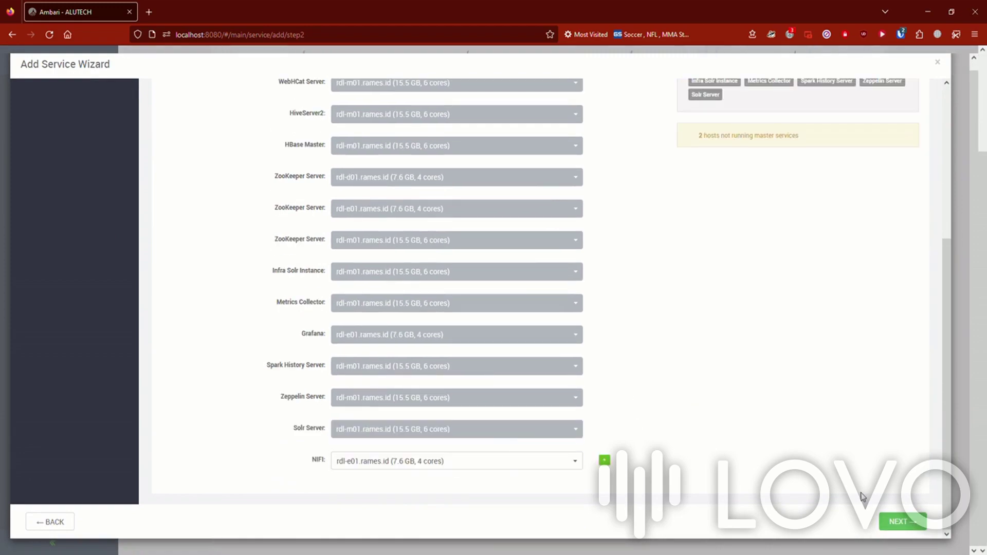
pyautogui.click(901, 523)
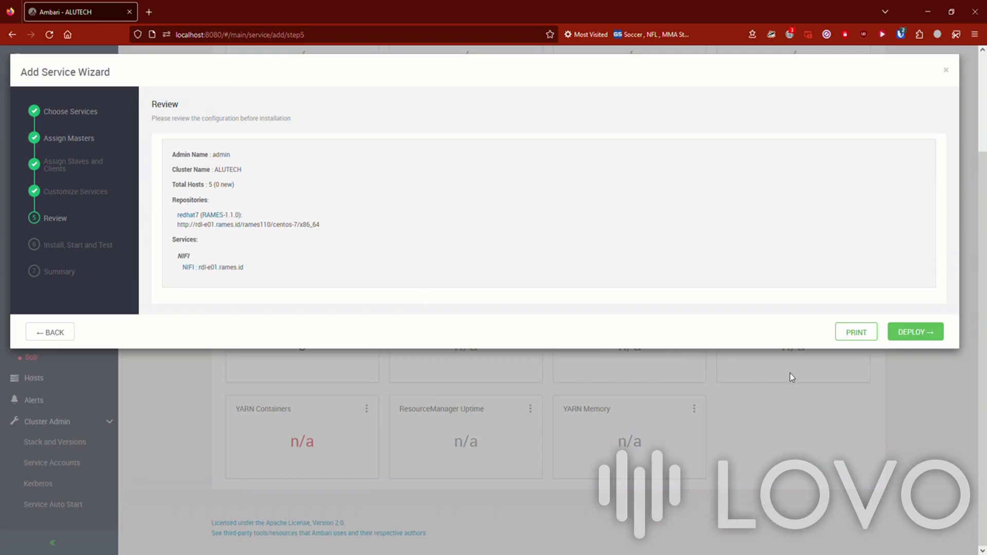
pyautogui.click(911, 334)
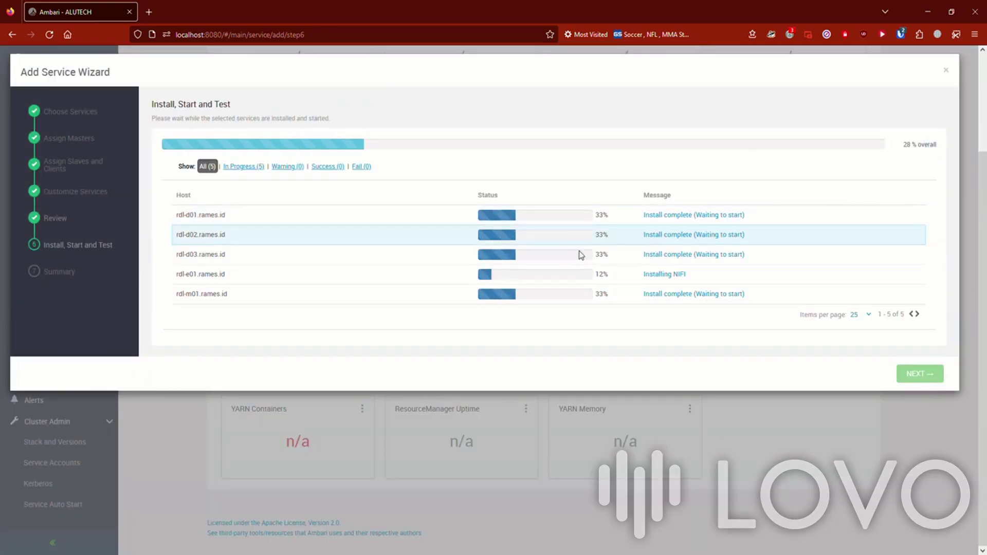
# - Check the in-progress NIFI Install task log on rdl-e01.rames.id
pyautogui.click(658, 275)
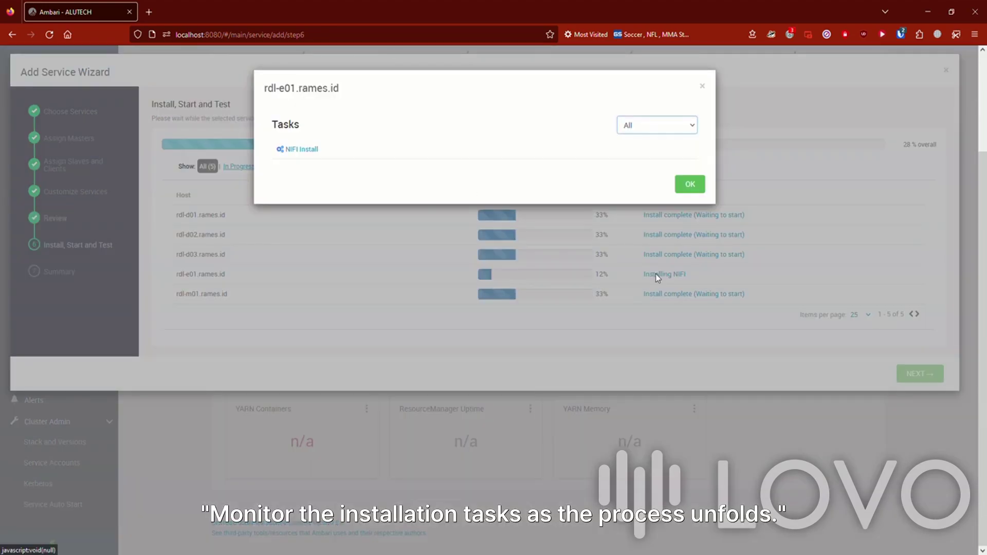
pyautogui.click(302, 161)
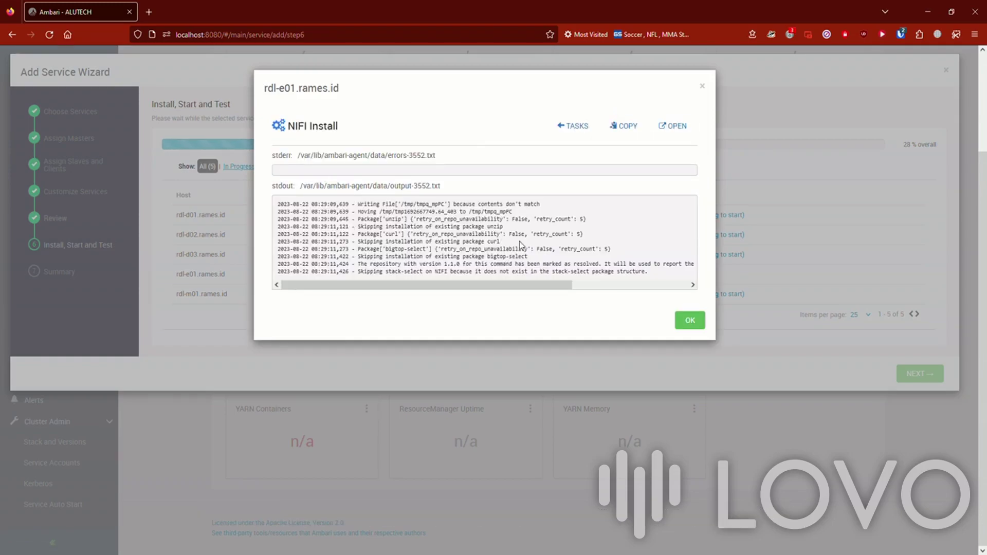
pyautogui.click(690, 320)
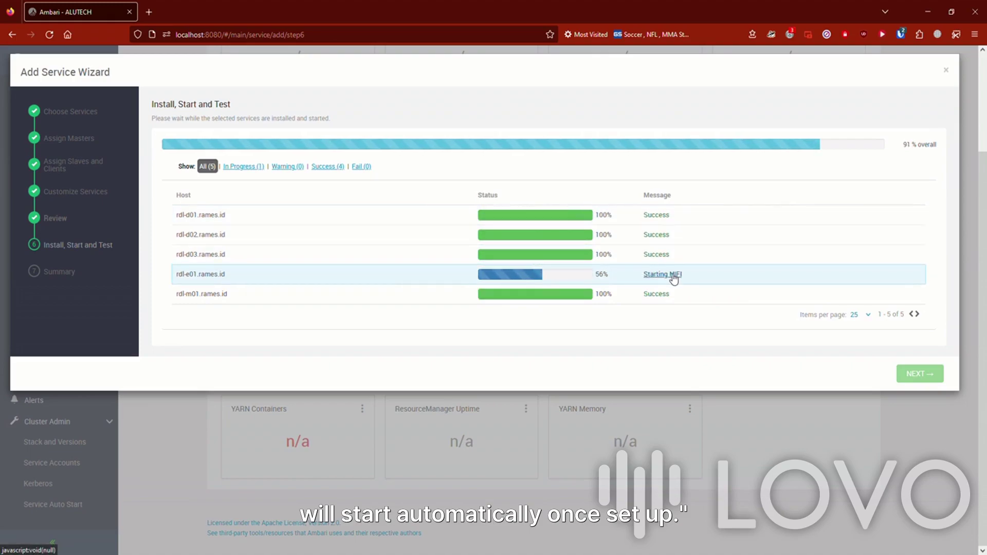
# - Confirm the NIFI Install log on rdl-e01 ends with 'Command completed successfully!'
pyautogui.click(668, 274)
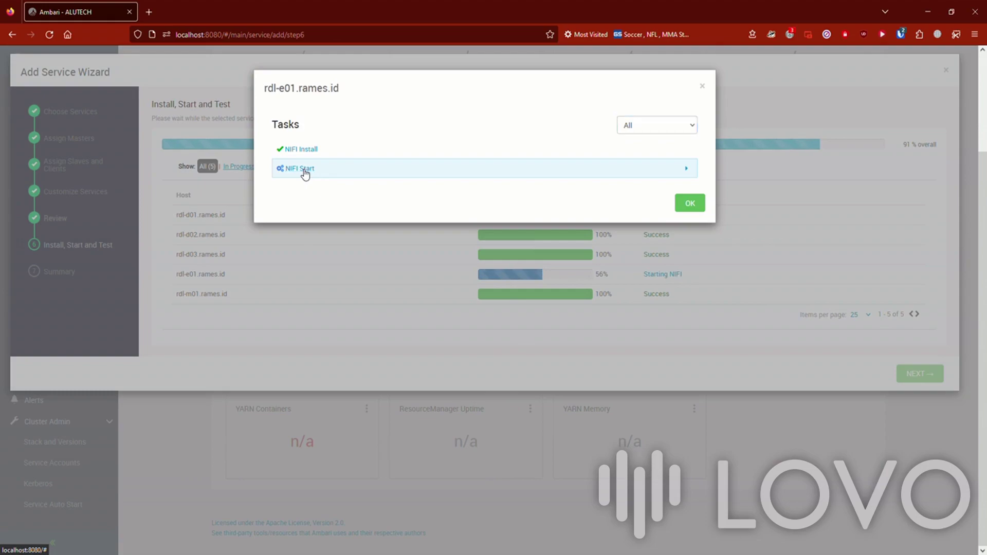
pyautogui.click(335, 151)
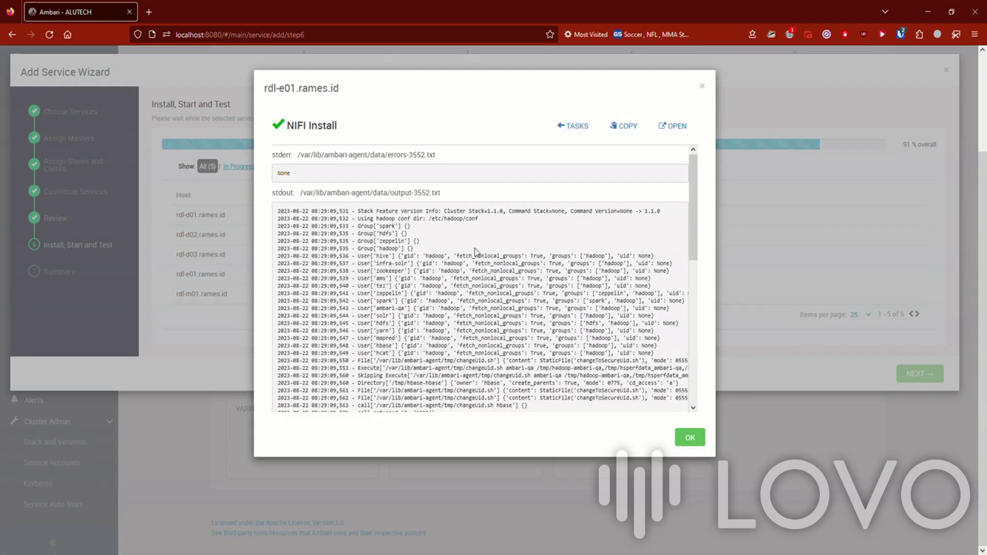
pyautogui.scroll(-10, 389, 209)
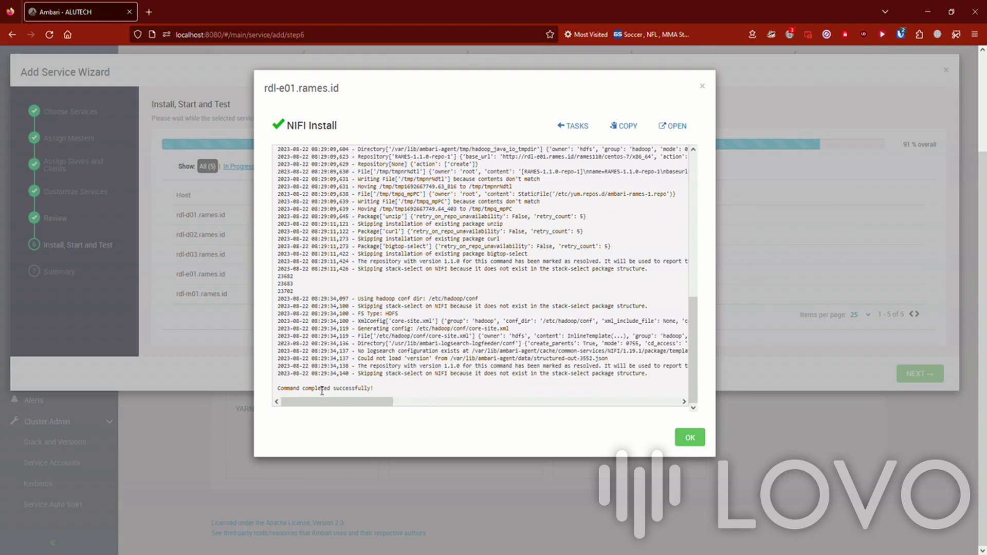
pyautogui.moveTo(305, 389); pyautogui.dragTo(378, 391)
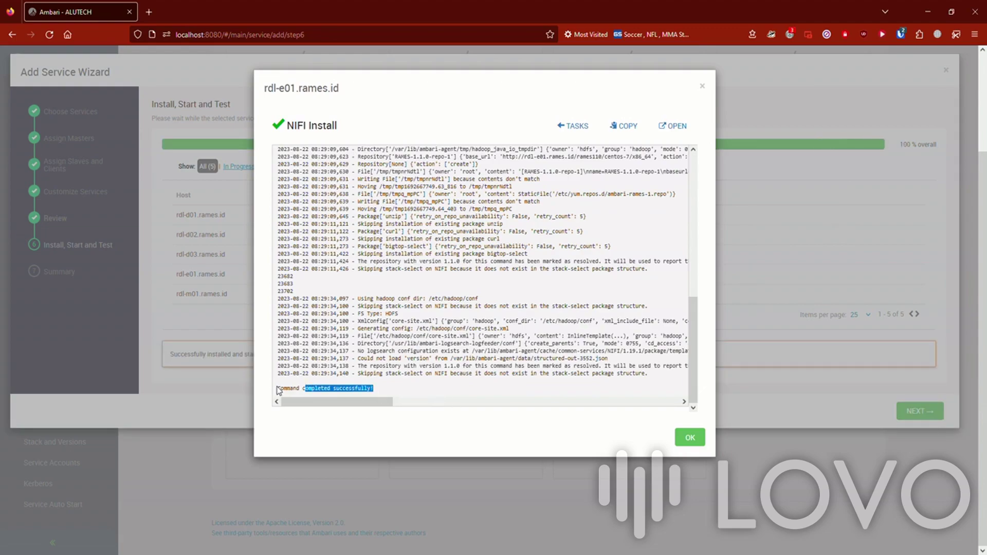
pyautogui.moveTo(278, 391); pyautogui.dragTo(375, 390)
pyautogui.click(542, 391)
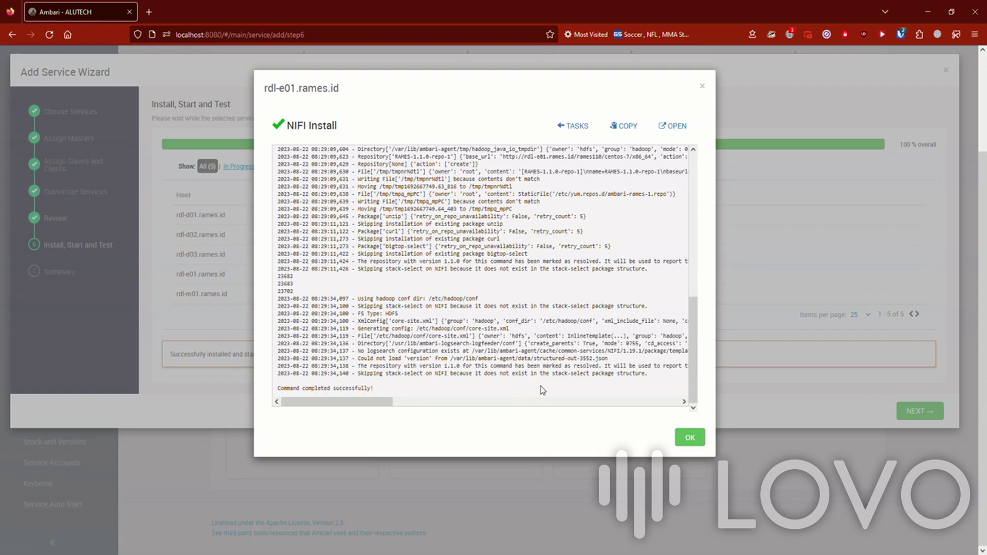
pyautogui.click(676, 436)
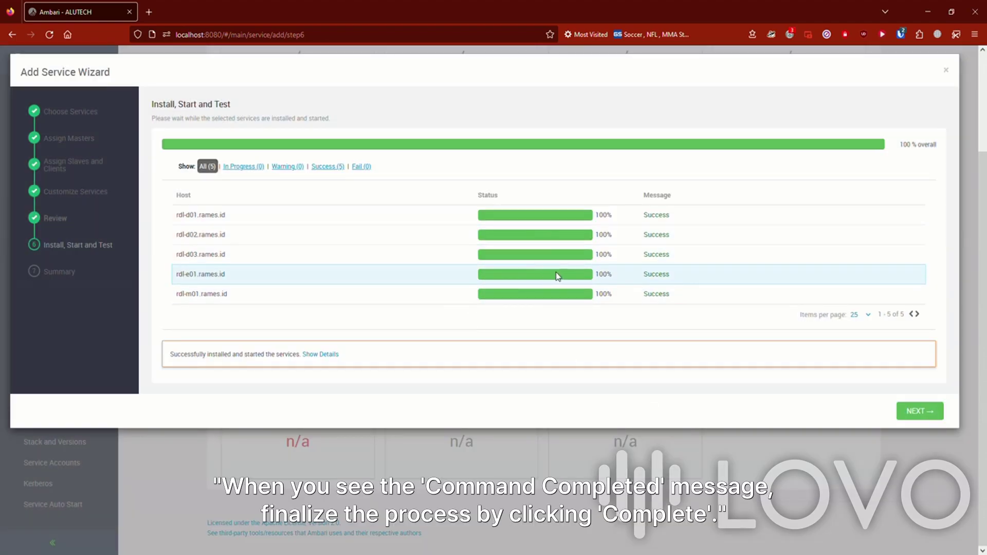
# - Verify the NIFI Start task on rdl-e01 finished successfully
pyautogui.click(656, 275)
pyautogui.click(305, 170)
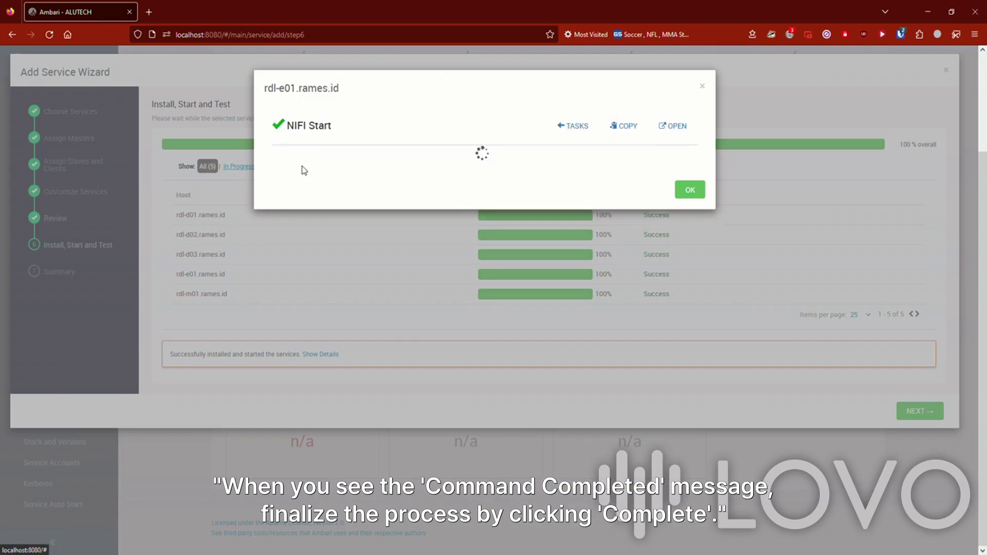
pyautogui.scroll(-10, 462, 308)
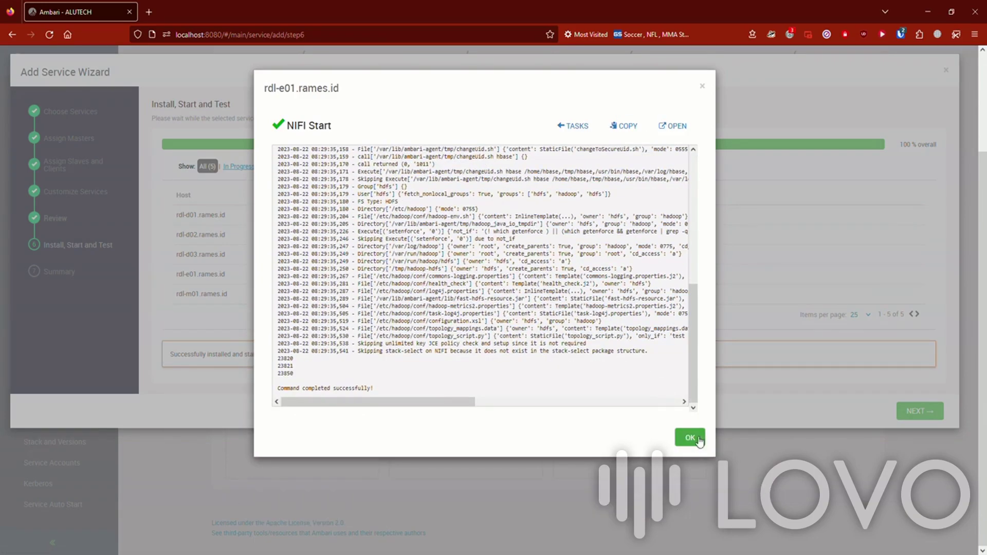
pyautogui.click(691, 437)
# - Complete the wizard through Summary and go to the NIFI service summary page
pyautogui.click(914, 412)
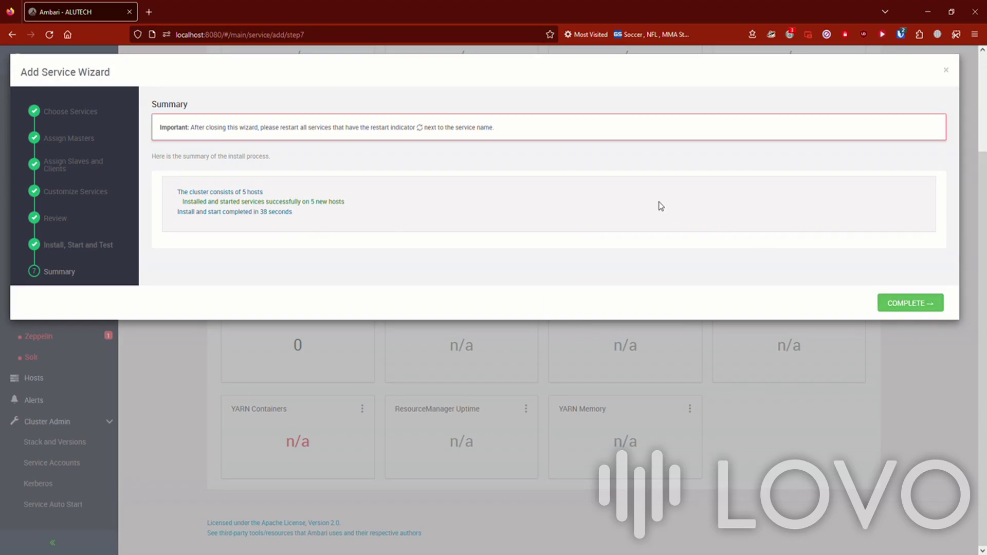
pyautogui.click(908, 304)
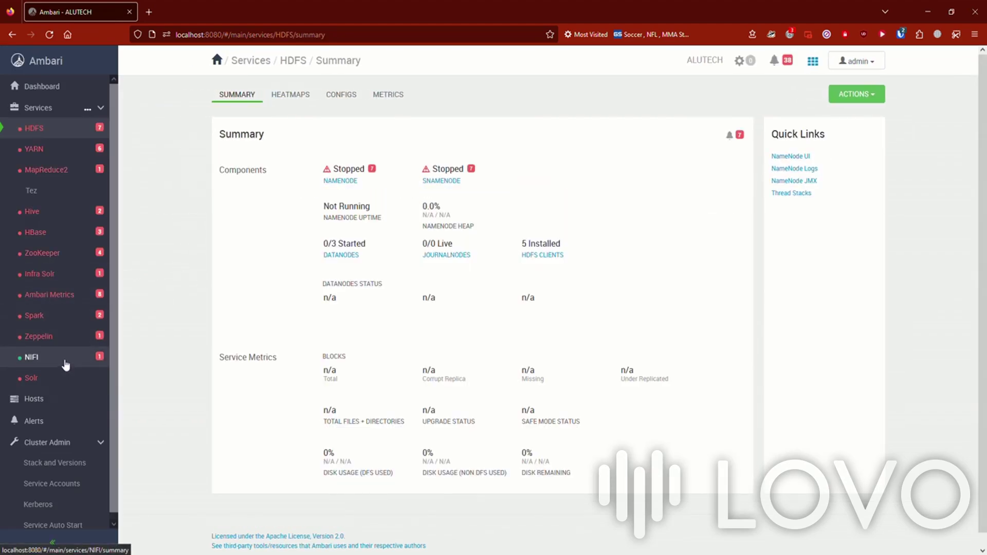
pyautogui.click(66, 361)
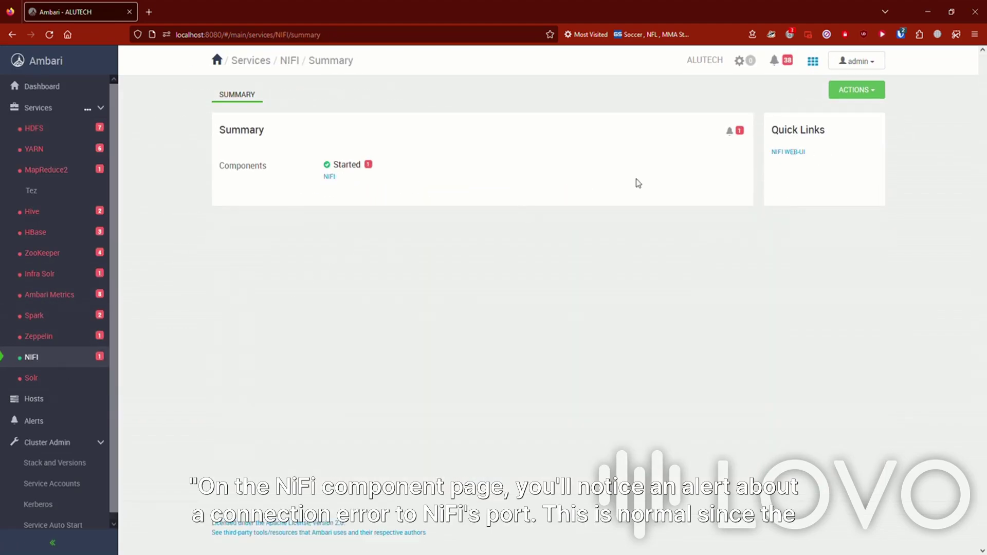
# - Inspect the NIFI Web UI alert showing CRIT: connection refused, then return to the NIFI summary
pyautogui.click(739, 131)
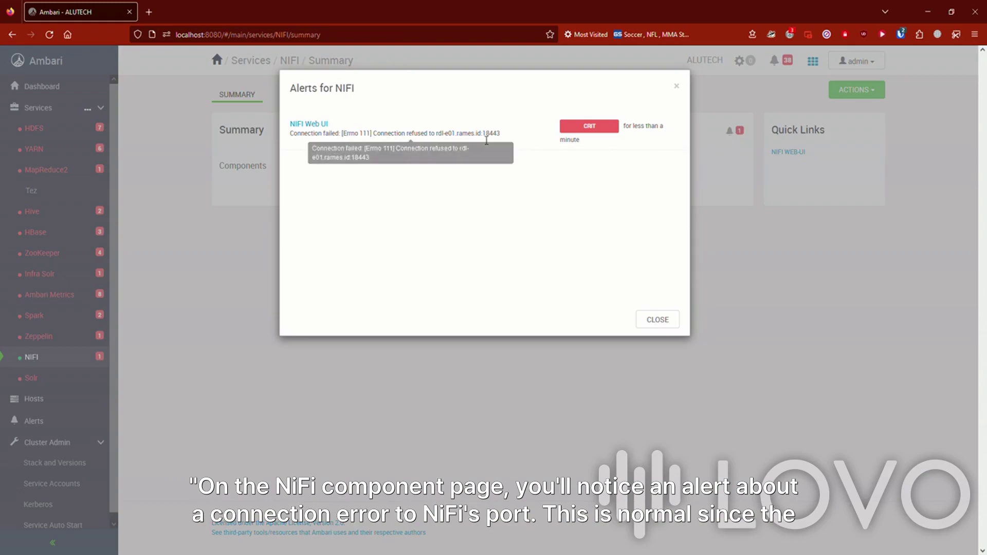
pyautogui.click(317, 127)
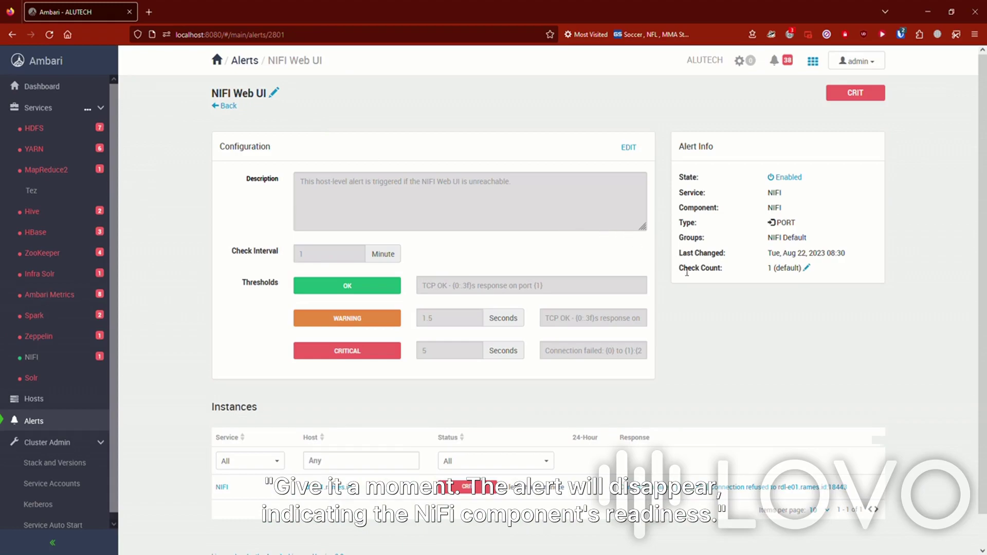
pyautogui.scroll(-1, 700, 274)
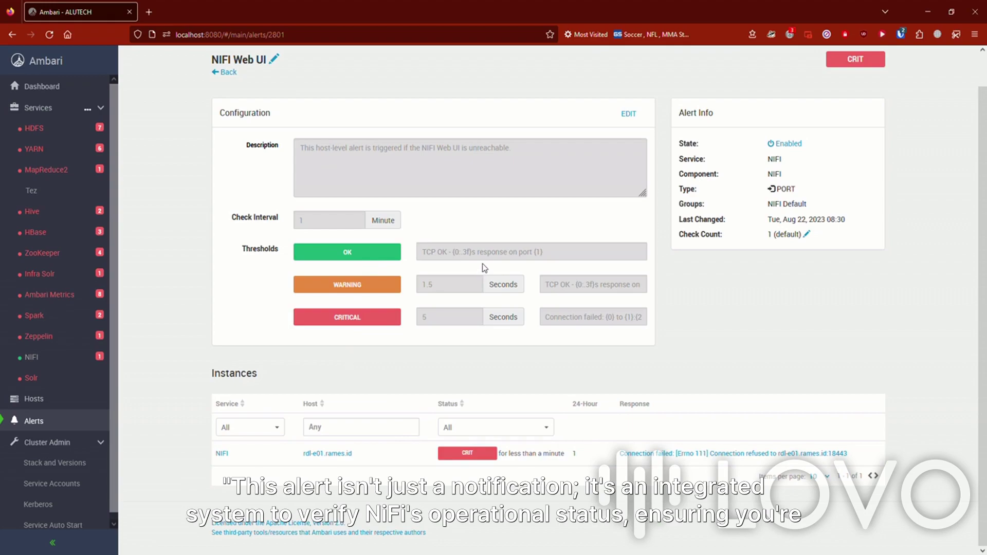
pyautogui.scroll(1, 476, 264)
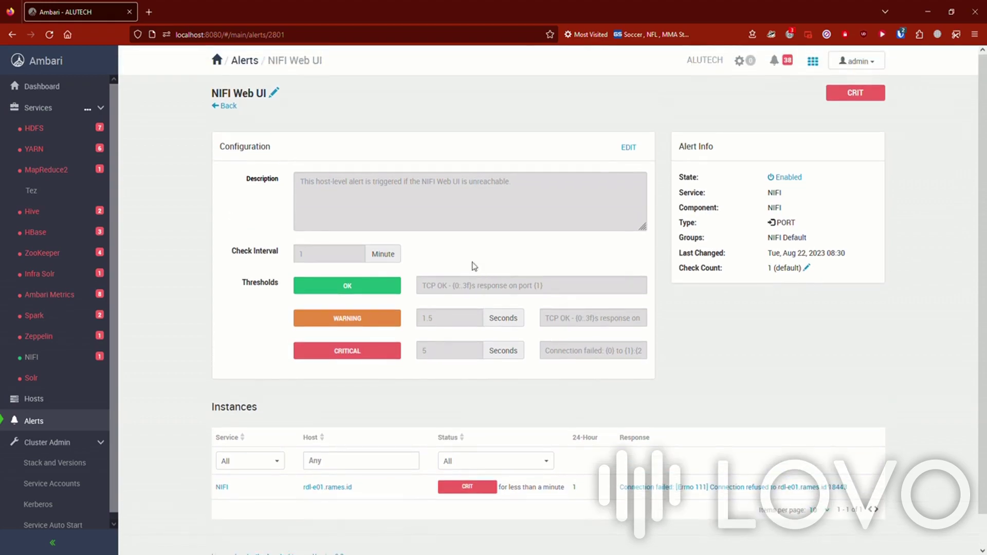
pyautogui.click(226, 106)
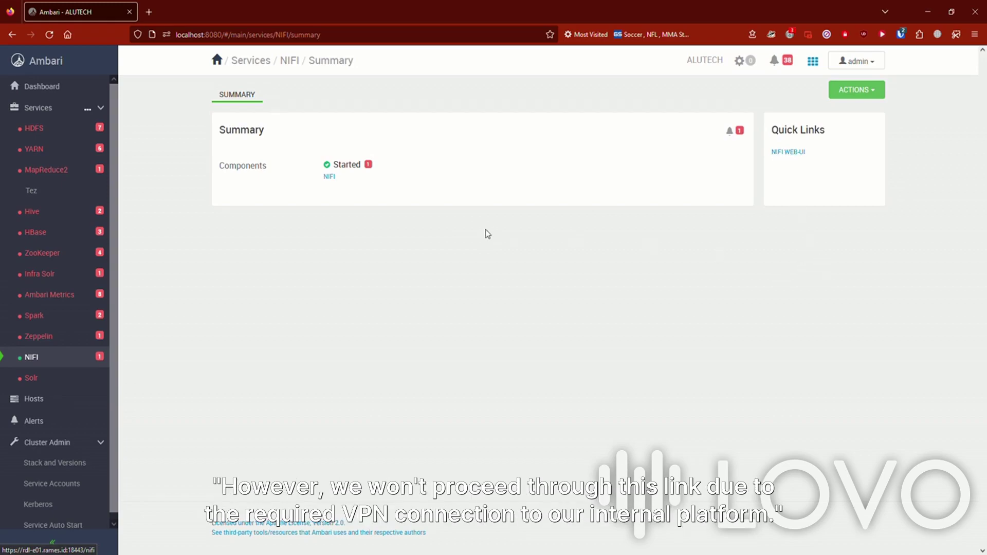
pyautogui.hotkey('ctrl', 't')
pyautogui.write('https://rdl-e01.rames.id:18443/nifi')
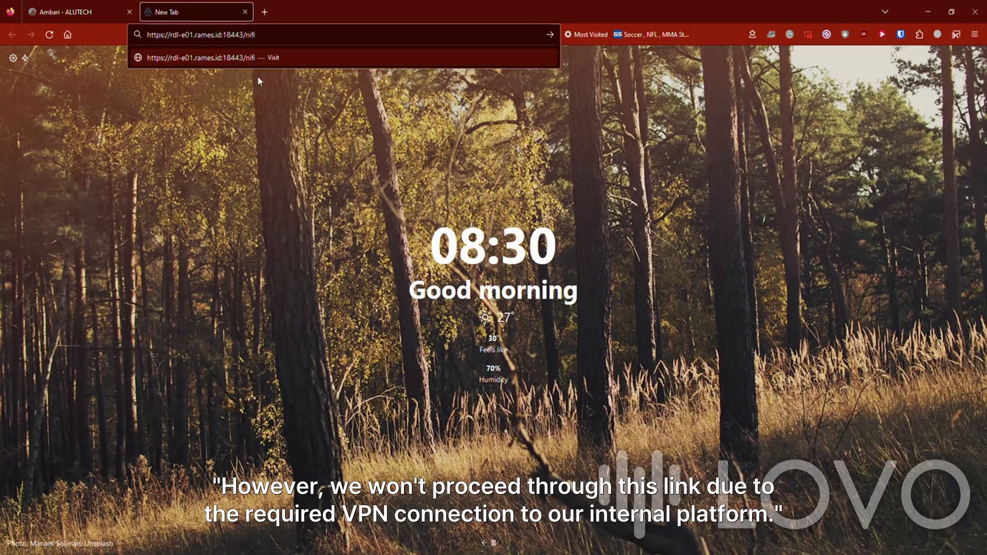
pyautogui.click(251, 86)
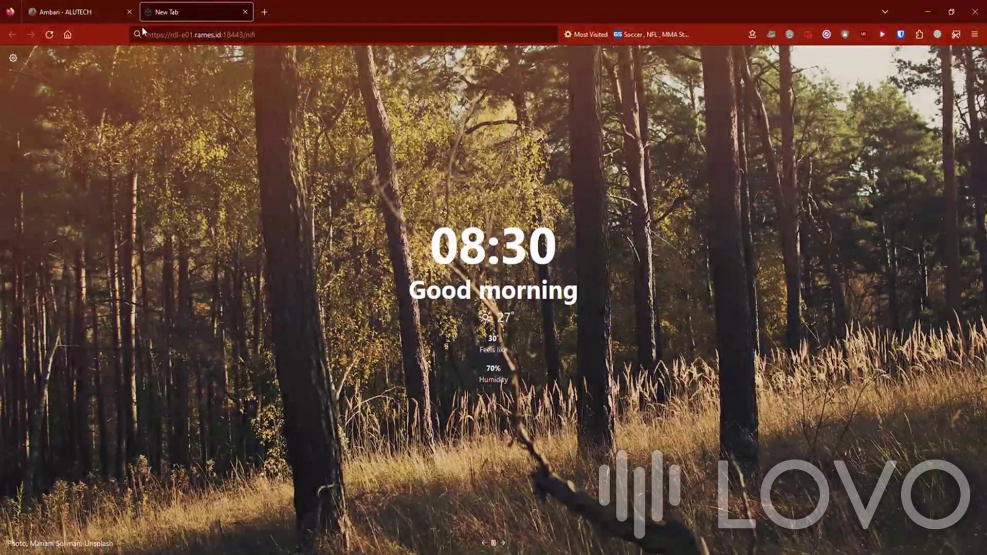
pyautogui.click(154, 34)
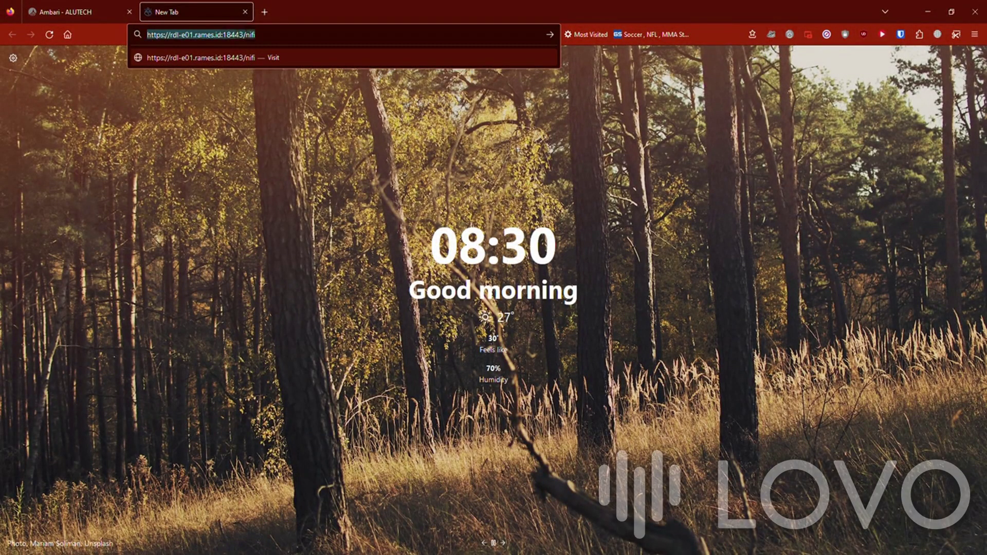
pyautogui.click(245, 11)
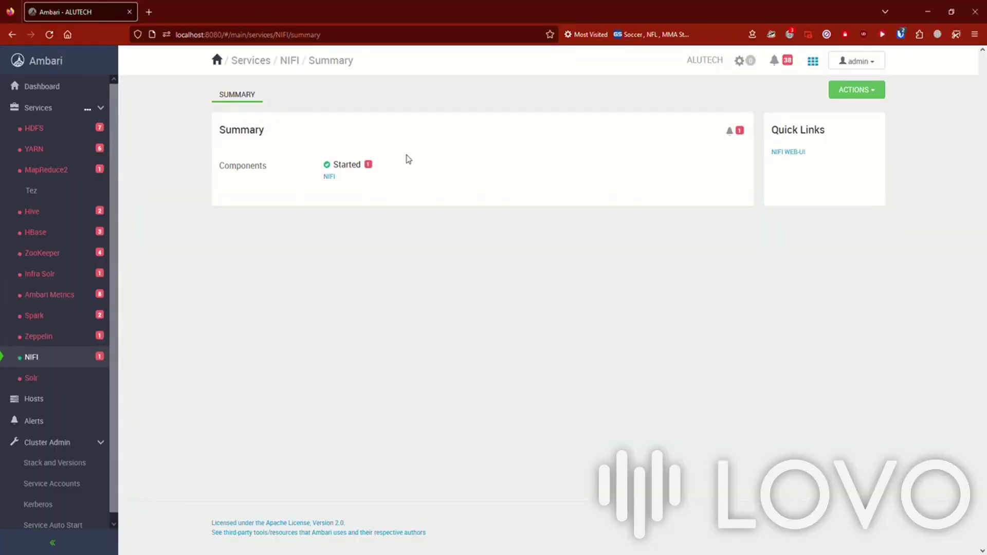
# - Open the NIFI Web UI alert and filter its instances to the NIFI service
pyautogui.click(740, 132)
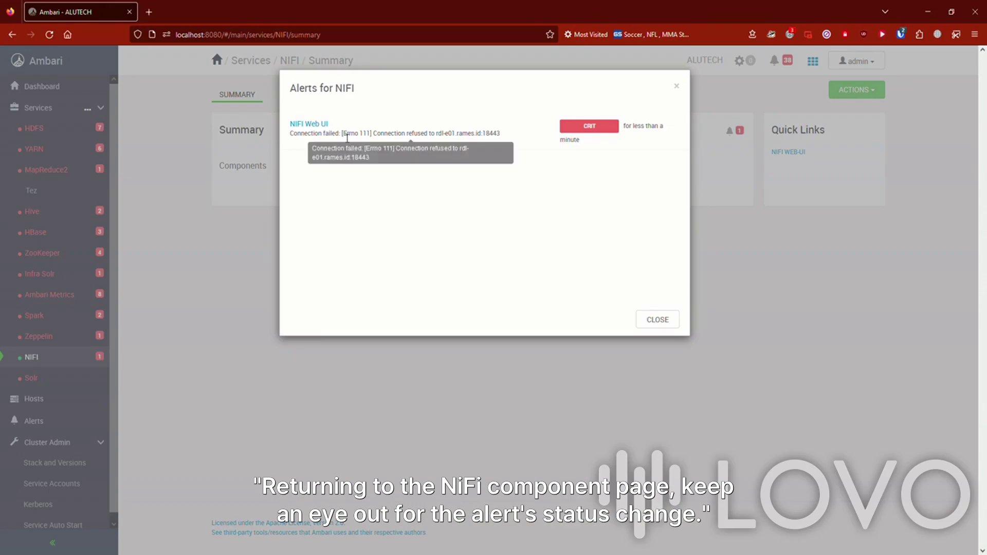
pyautogui.click(322, 125)
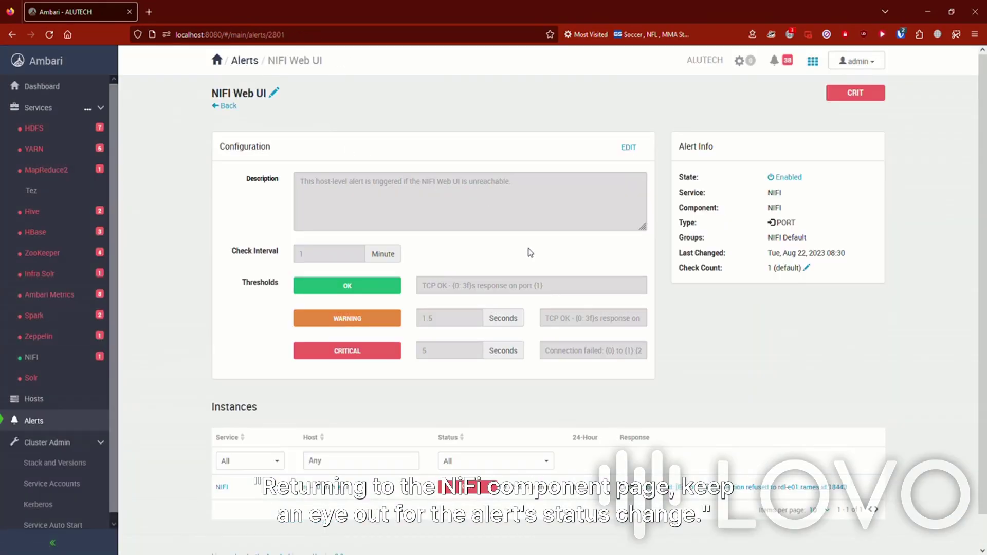
pyautogui.scroll(-1, 300, 416)
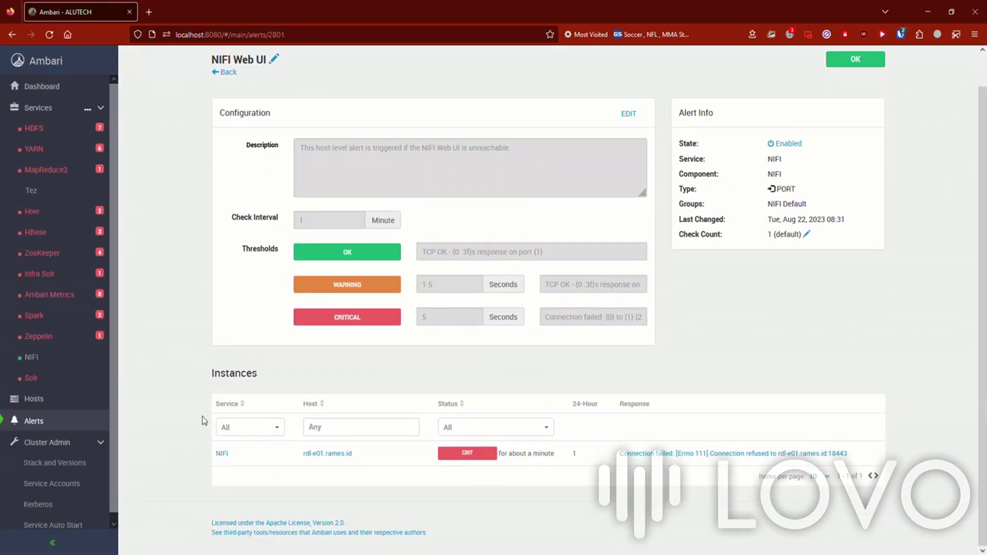
pyautogui.click(269, 433)
pyautogui.scroll(-2, 265, 452)
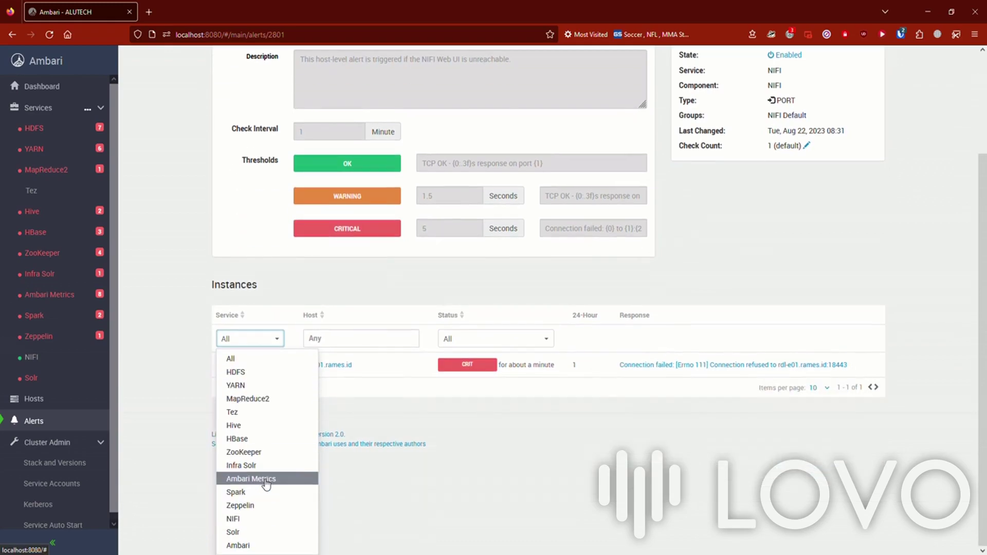
pyautogui.click(265, 520)
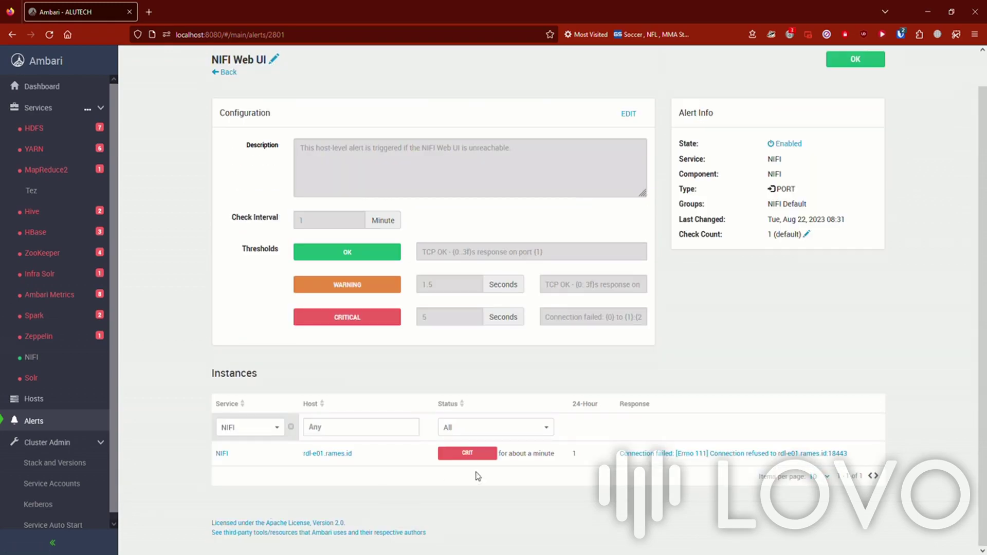
# - Confirm the instance response is OK on port 18443 and return to the NIFI summary
pyautogui.click(696, 455)
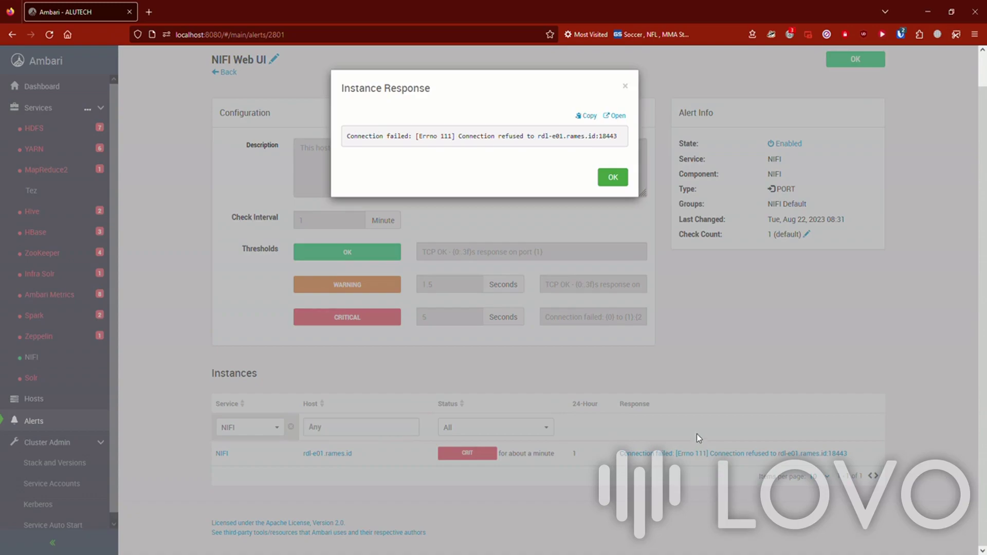
pyautogui.click(612, 178)
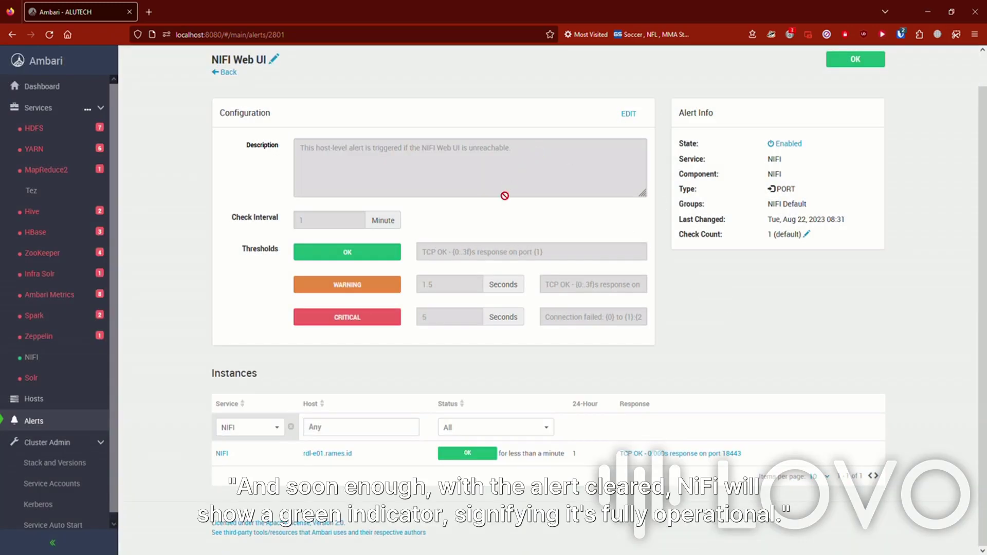
pyautogui.click(225, 107)
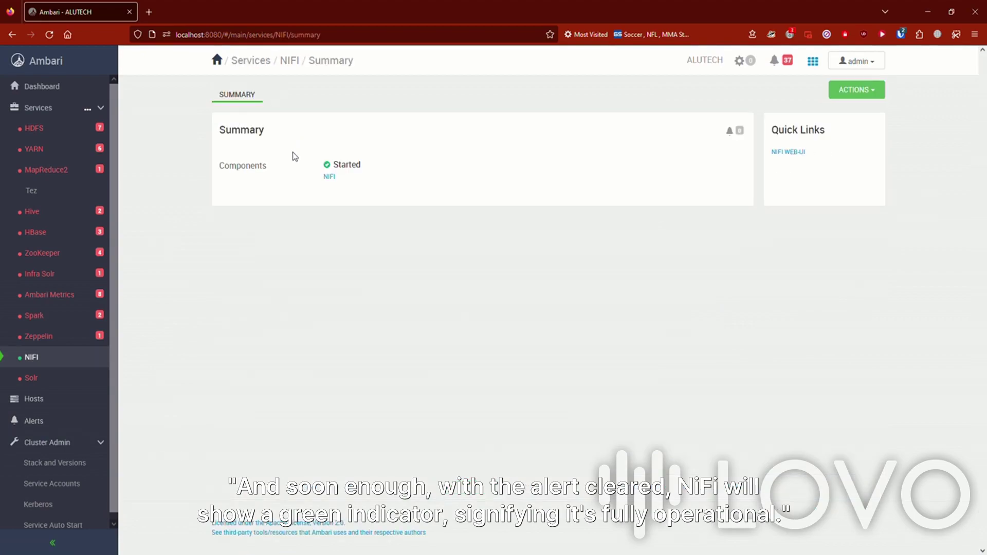